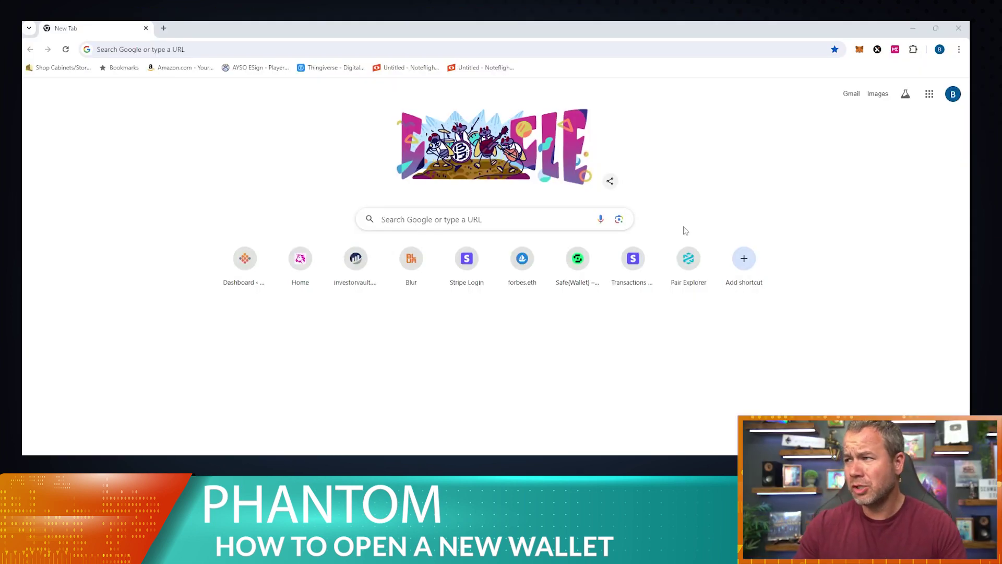
Search Google for 'phantom wallet' and follow phantom.app to Phantom's Chrome Web Store listing
left_click(410, 219)
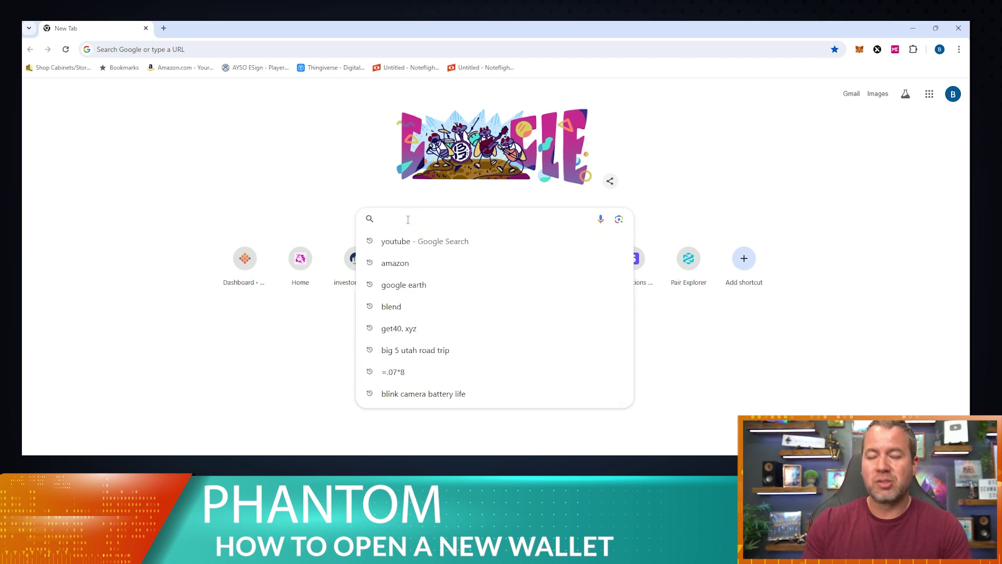
type("phantom wal")
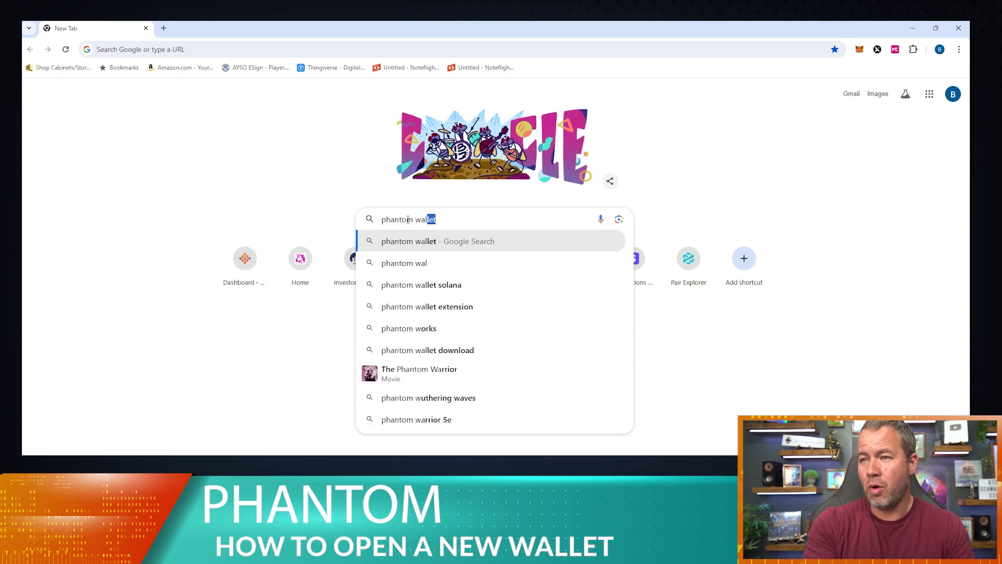
key("Return")
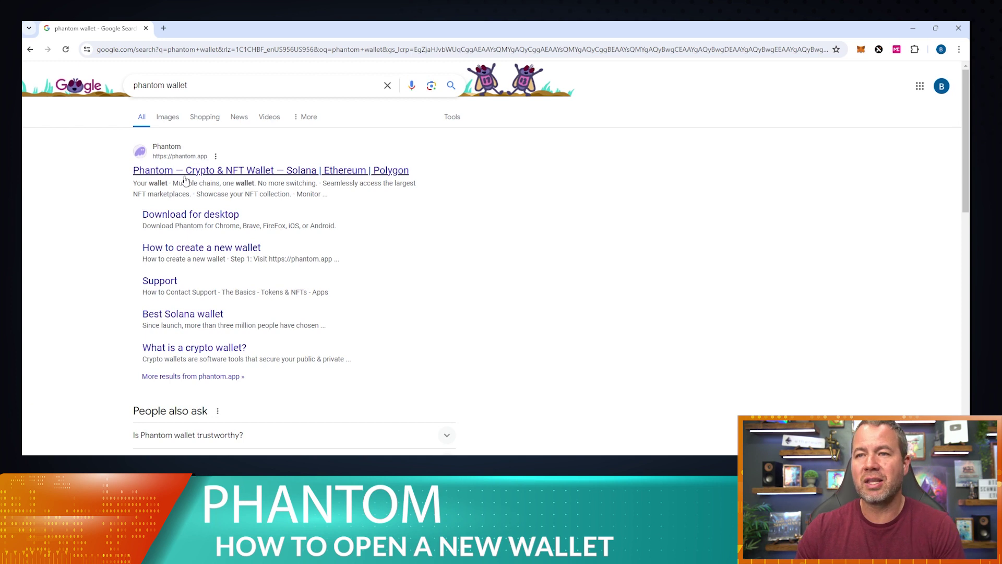
left_click(187, 176)
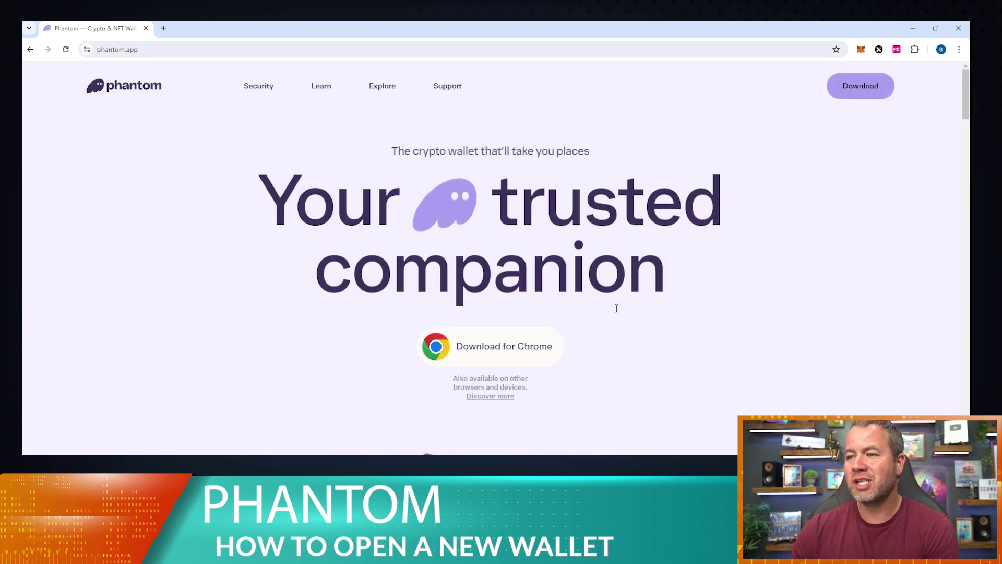
left_click(496, 357)
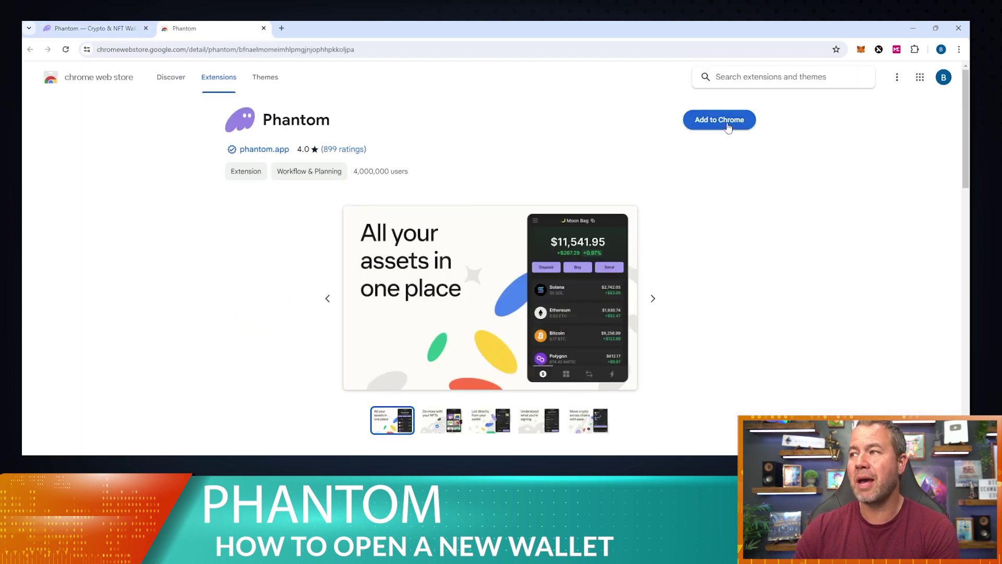
Add the Phantom extension to Chrome, confirm the install, and check the finished download
left_click(728, 127)
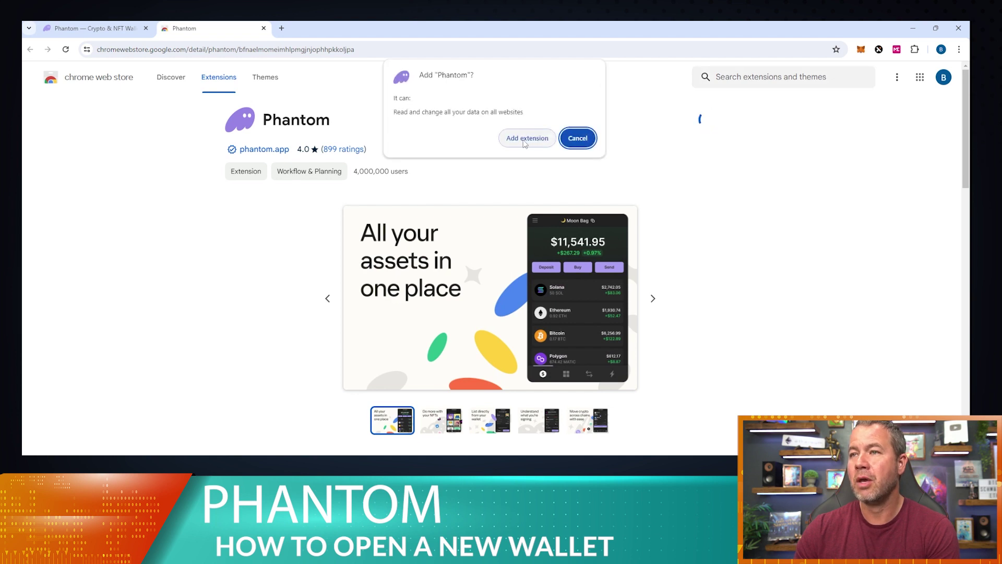
left_click(525, 141)
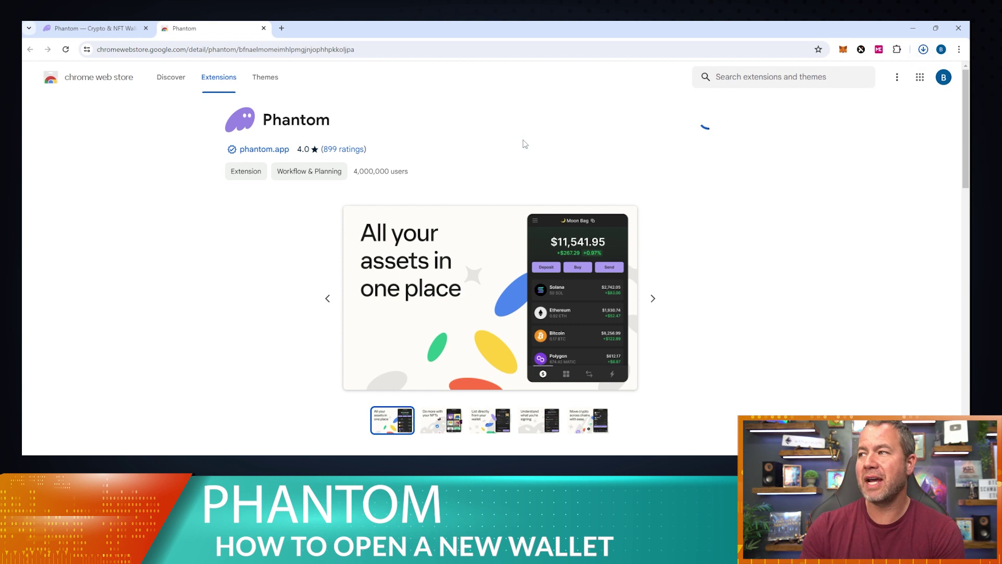
left_click(923, 50)
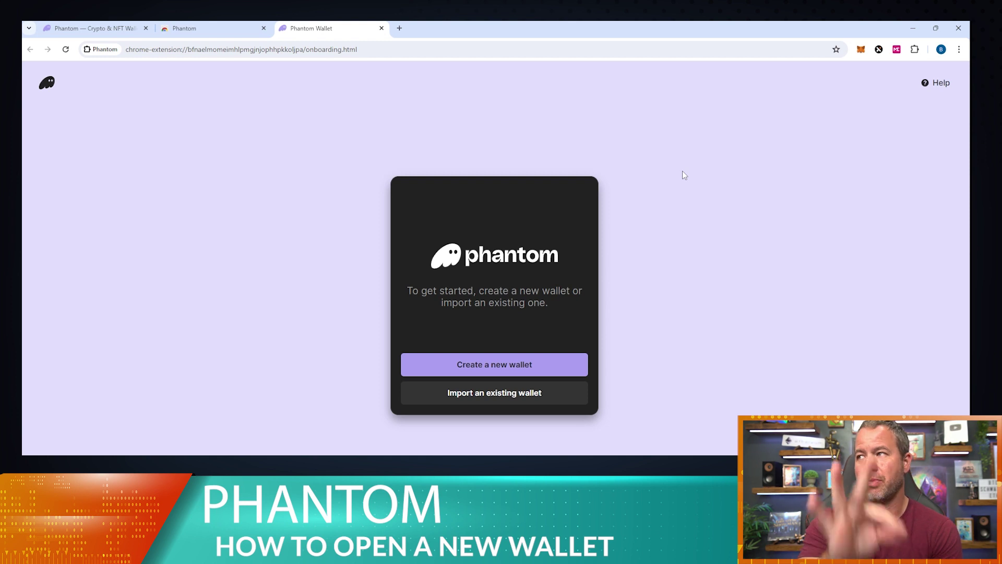
Create a new Phantom wallet with a confirmed password and acknowledge the saved recovery phrase
left_click(541, 365)
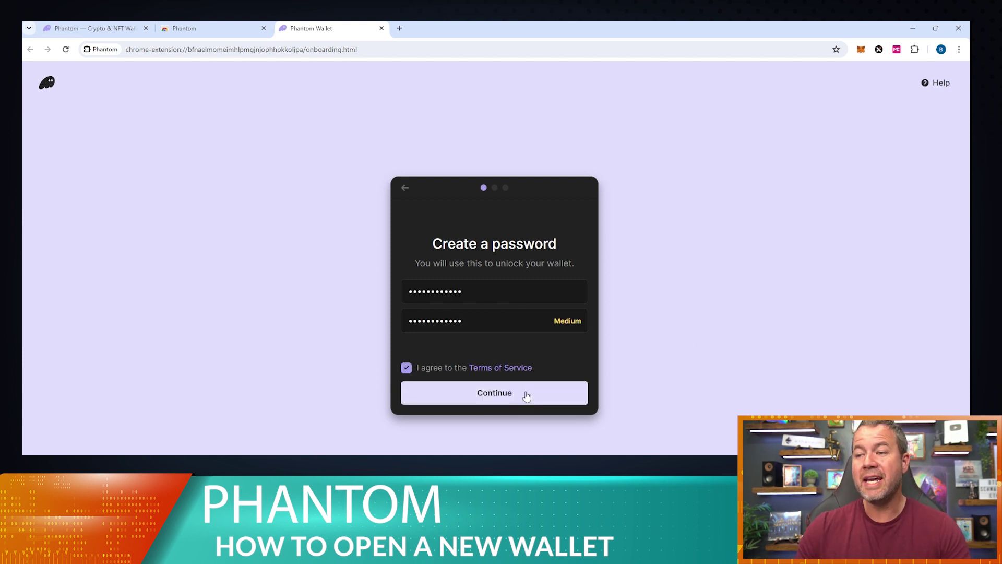
left_click(526, 396)
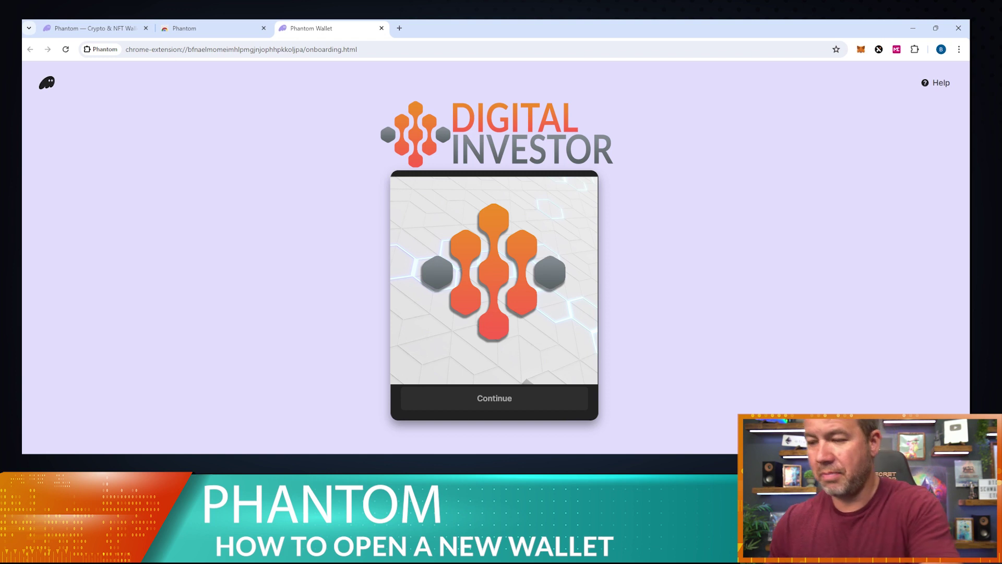
left_click(409, 381)
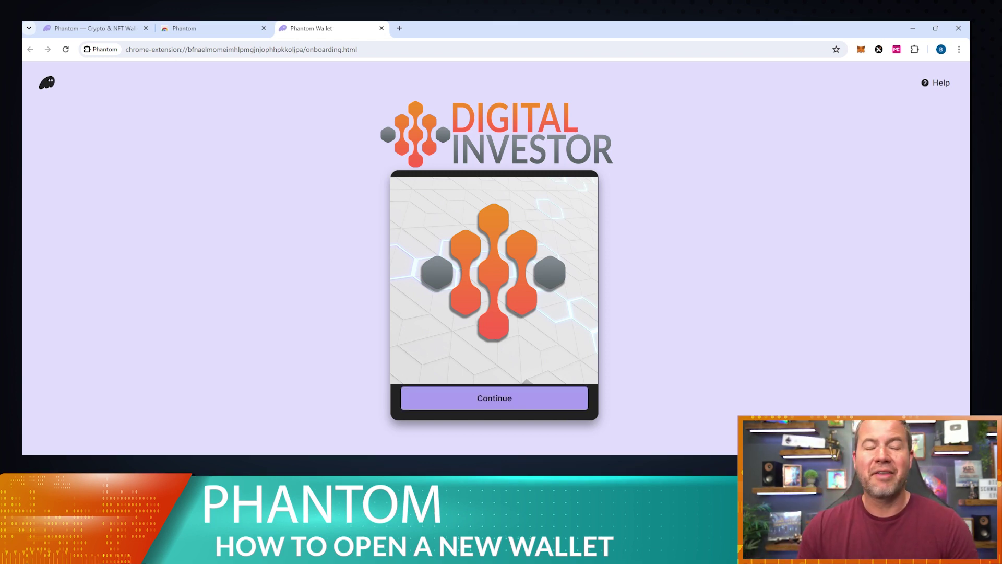
left_click(450, 405)
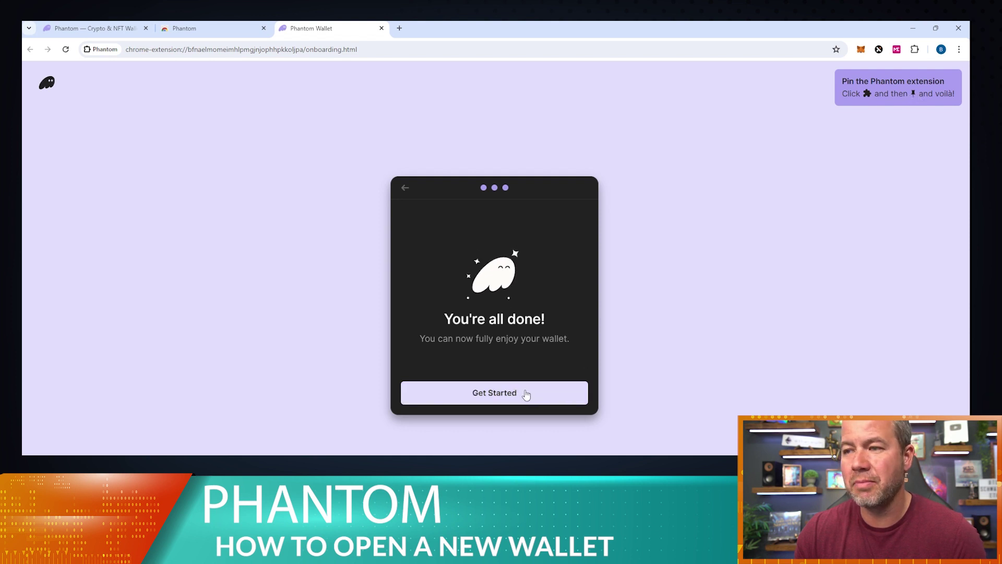
Finish onboarding with Get Started and pin Phantom to the Chrome toolbar
left_click(526, 395)
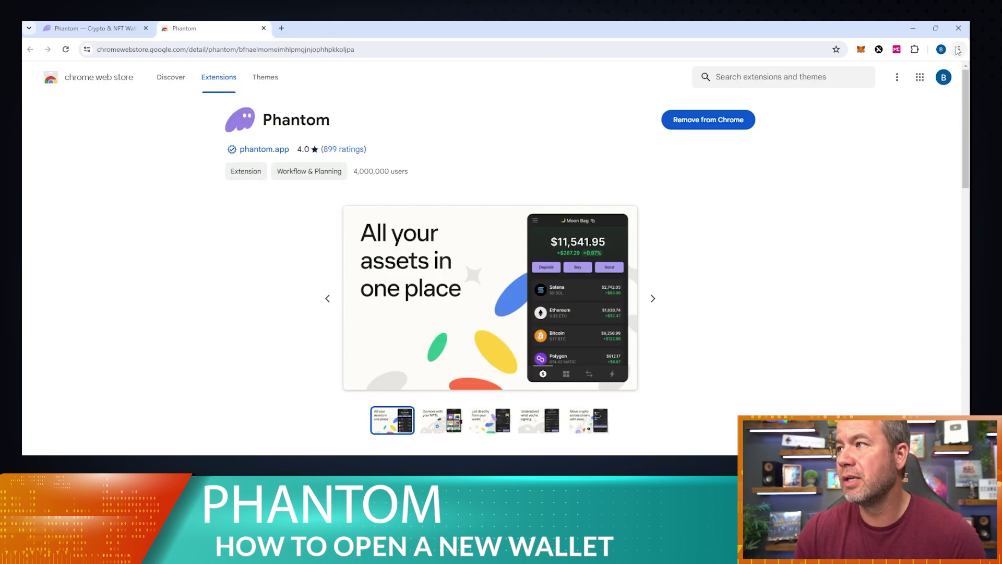
left_click(914, 50)
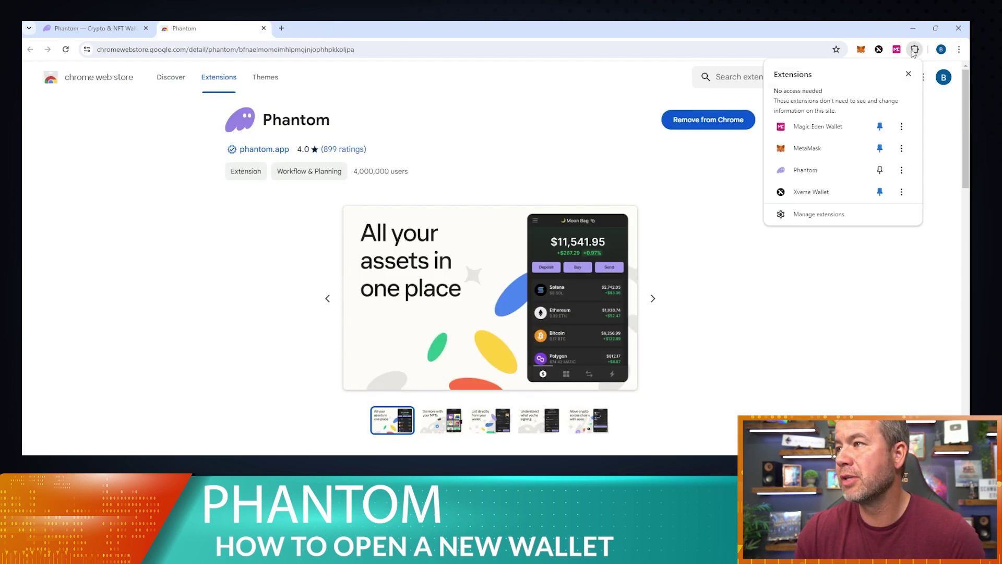
left_click(880, 170)
Open the Phantom popup and dismiss the Bitcoin What's New notice to see Account 1 at $0.00
left_click(897, 50)
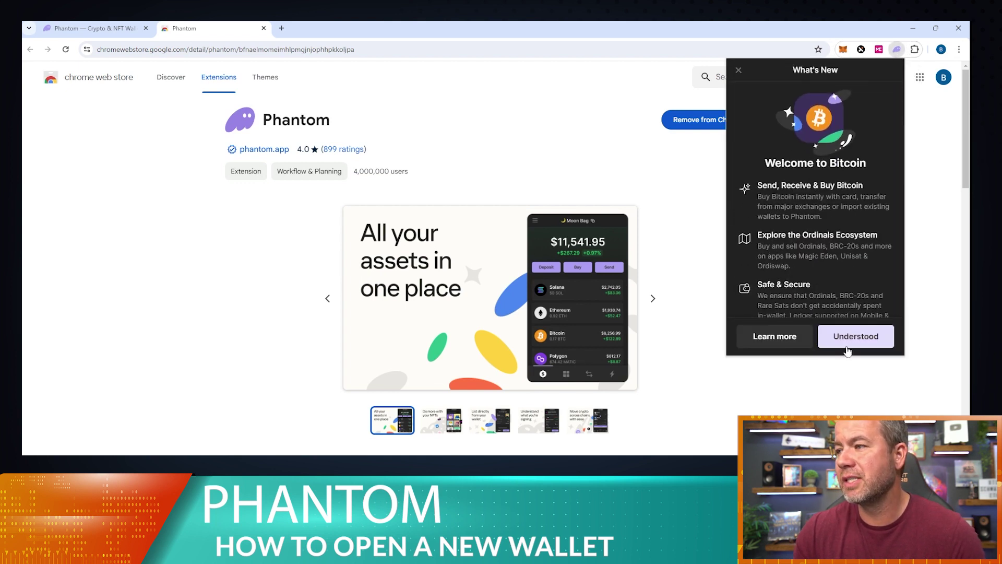
scroll(861, 290, "down", 1)
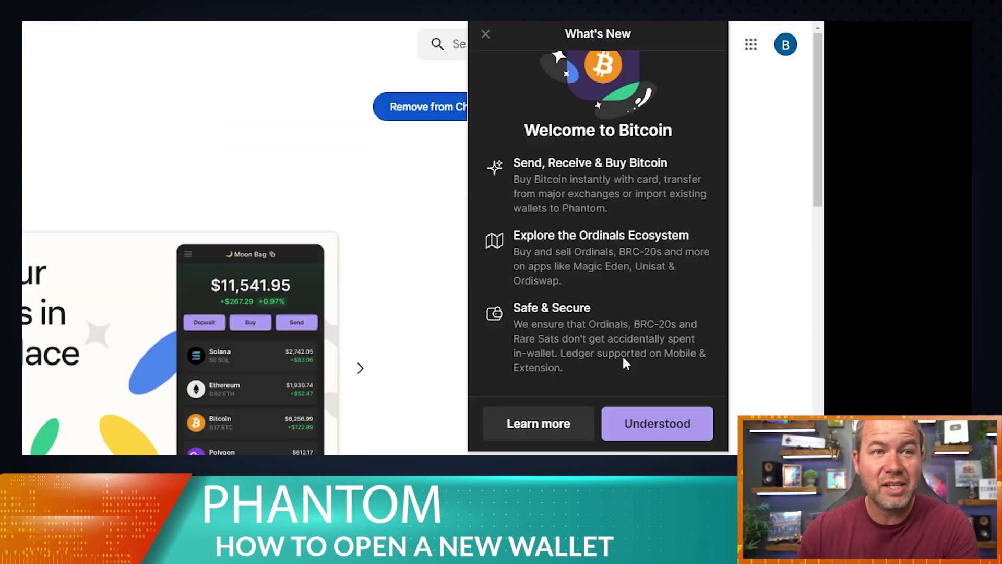
left_click(651, 429)
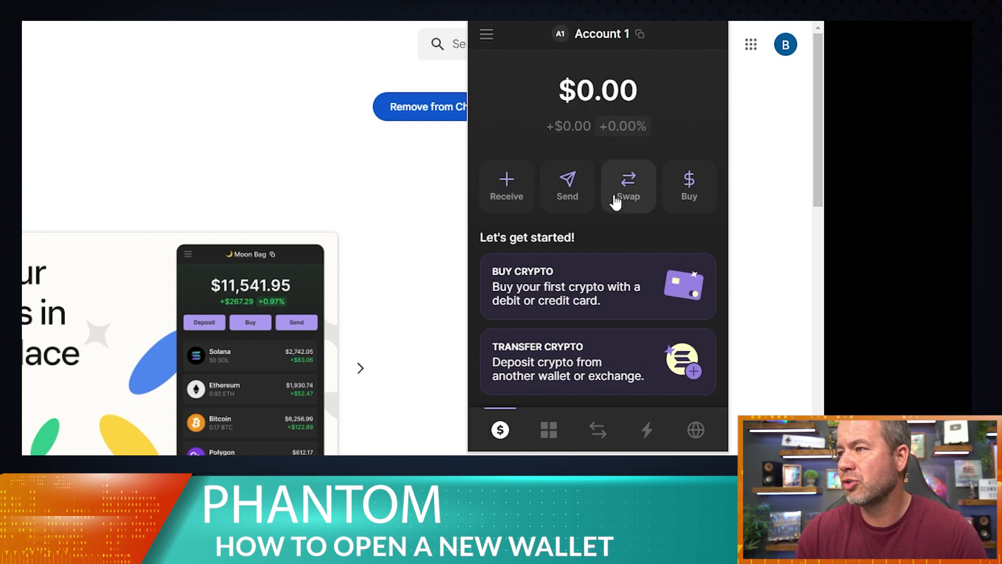
scroll(634, 313, "down", 3)
Scroll through the empty token balances, then bring up the Swap form selling Solana
scroll(621, 335, "up", 3)
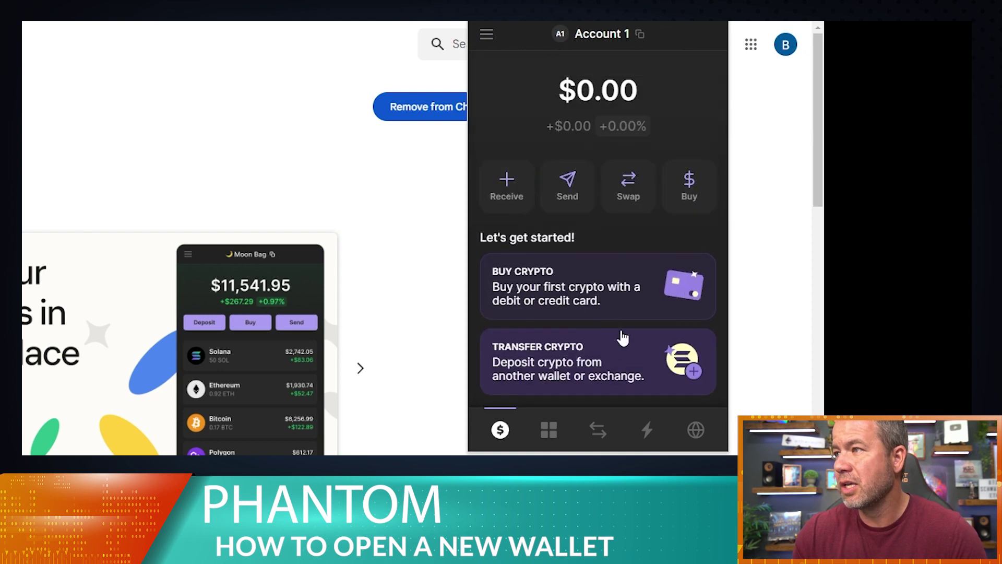
scroll(619, 332, "down", 4)
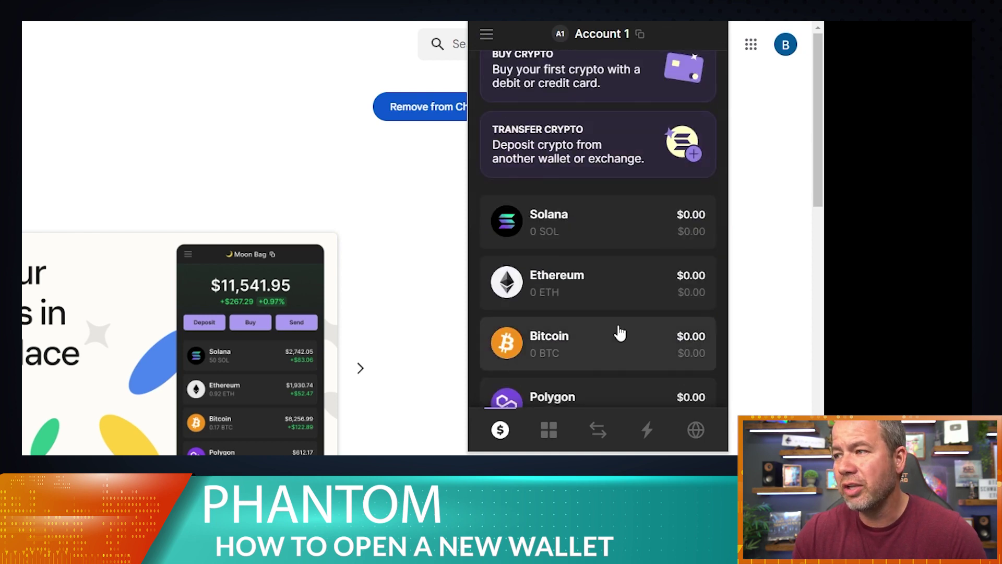
scroll(620, 332, "down", 2)
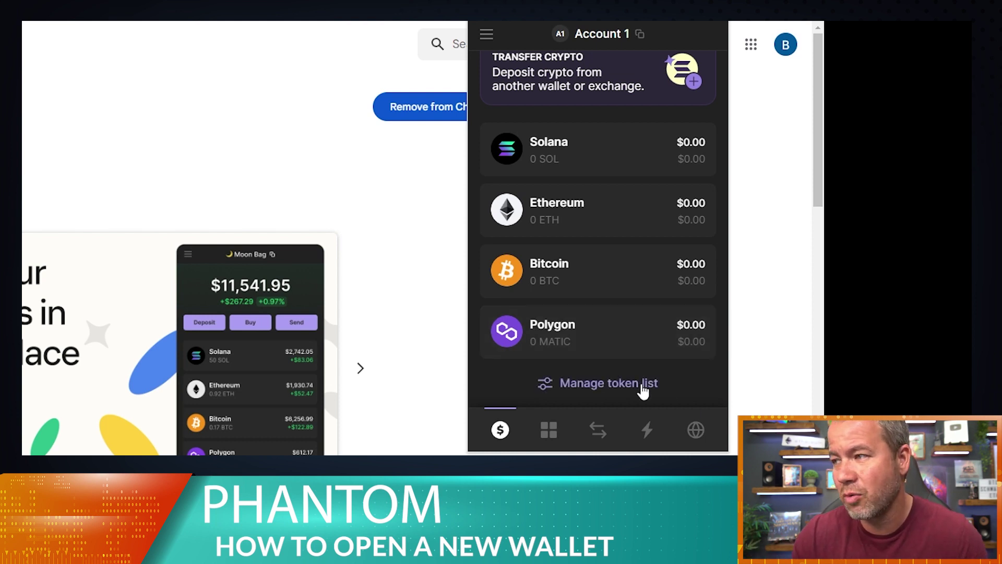
scroll(599, 264, "up", 5)
scroll(599, 268, "down", 1)
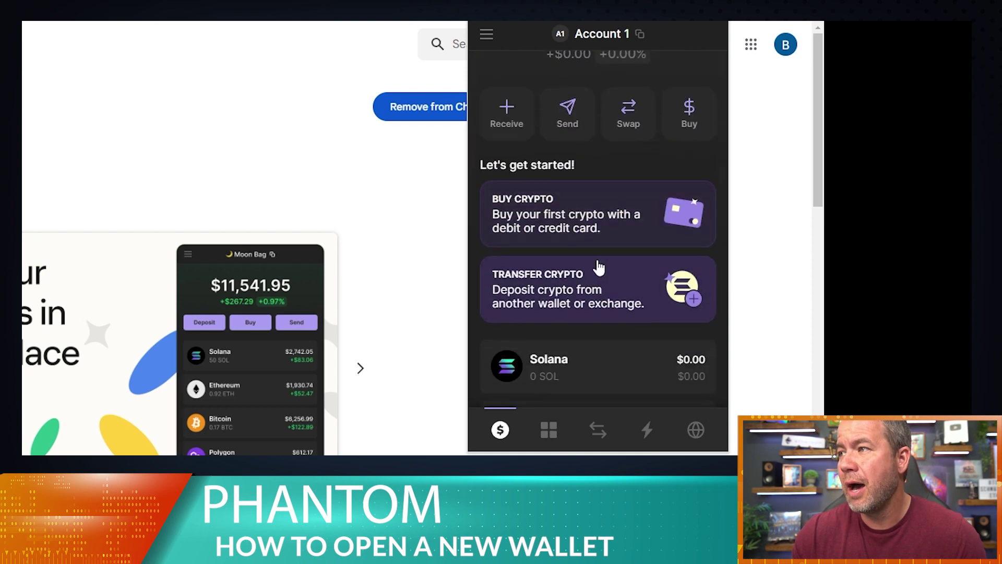
scroll(598, 266, "up", 1)
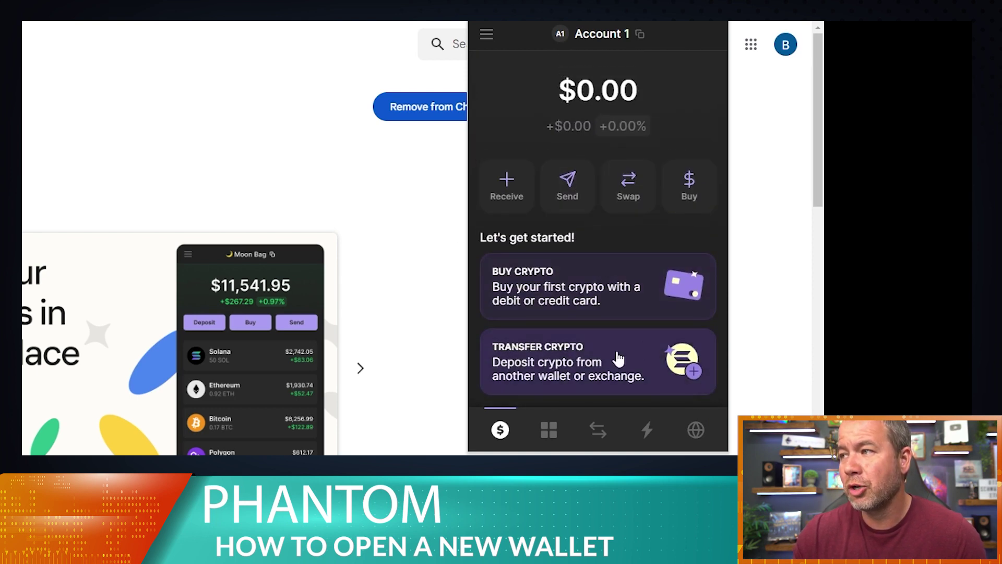
scroll(616, 359, "down", 4)
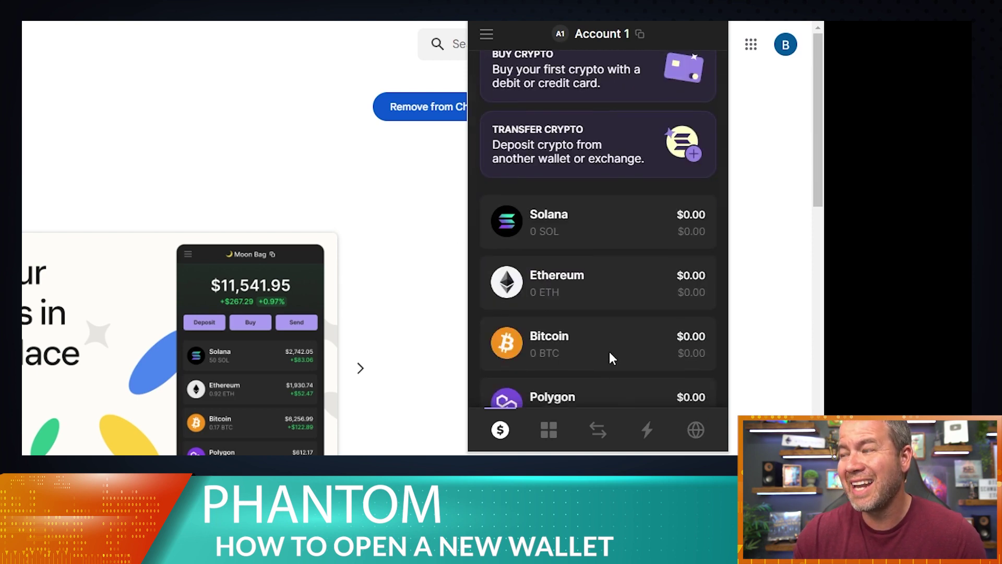
left_click(598, 431)
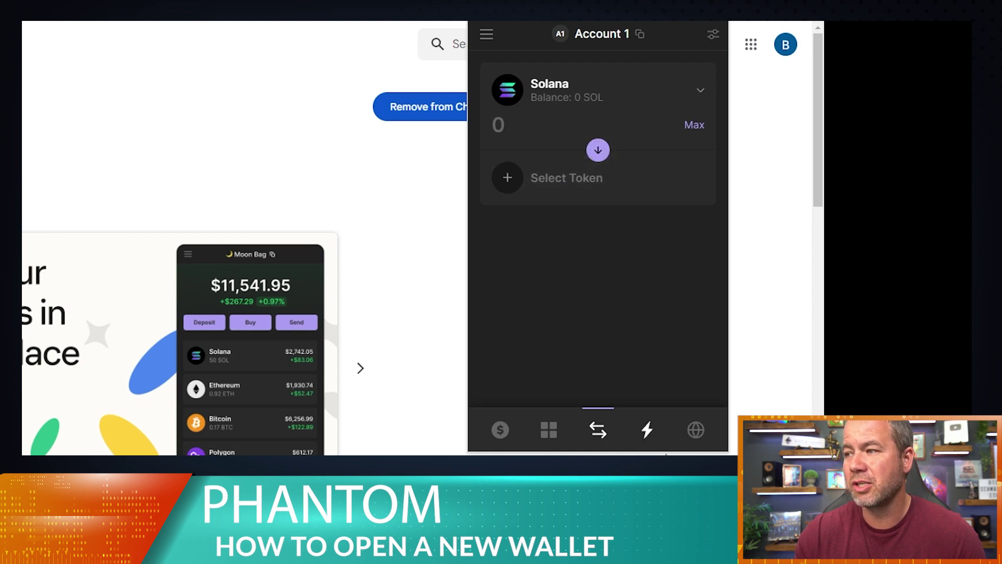
left_click(657, 442)
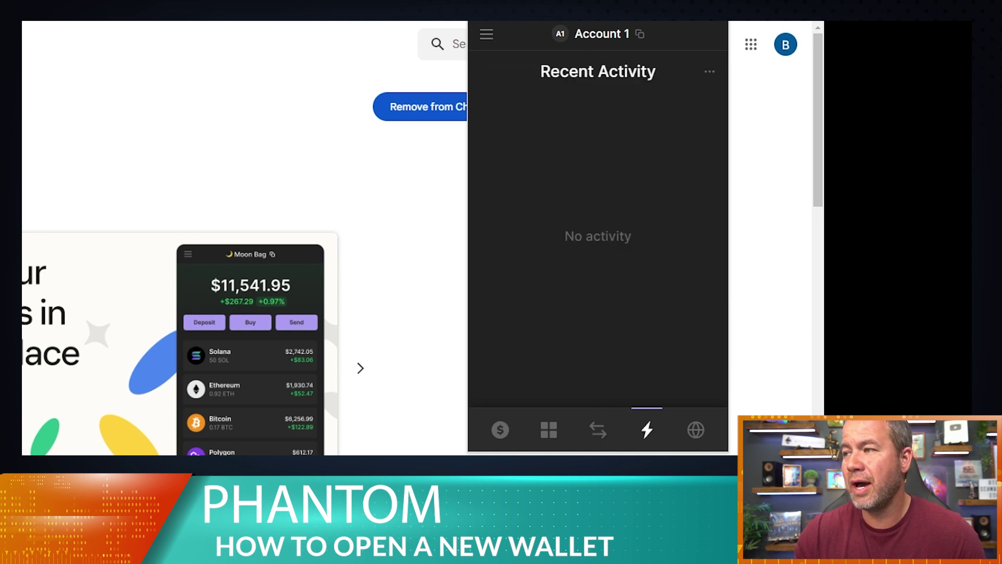
left_click(600, 434)
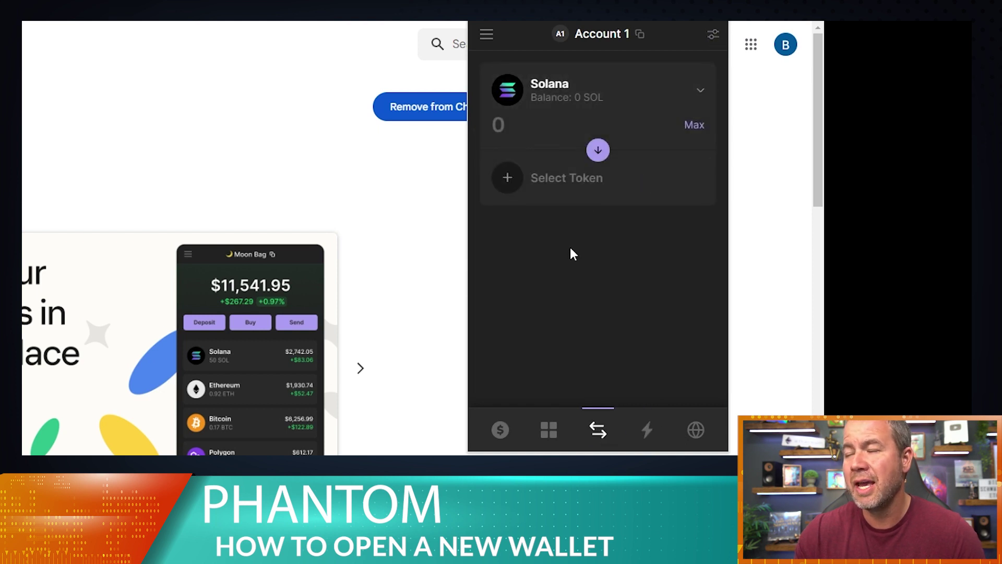
left_click(487, 37)
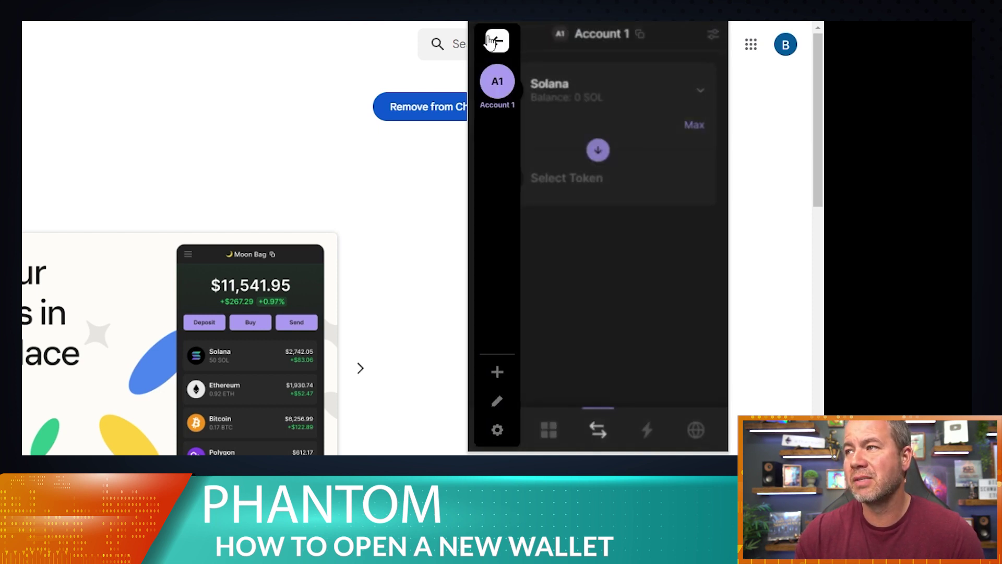
left_click(487, 39)
mouse_move(603, 34)
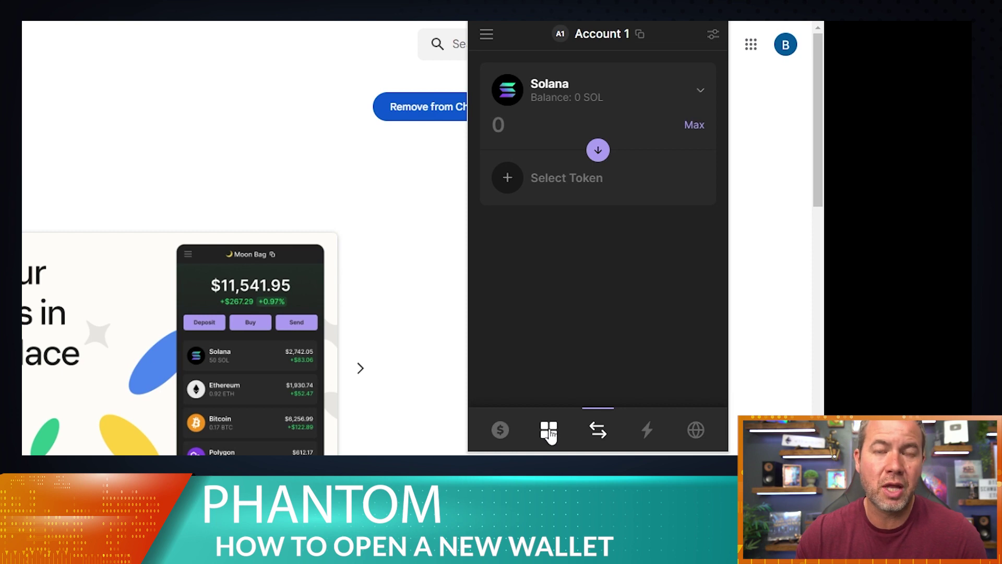
left_click(514, 429)
Copy Account 1's Solana address, close the popup, and reopen Phantom with Alt+Shift+P
scroll(600, 319, "down", 5)
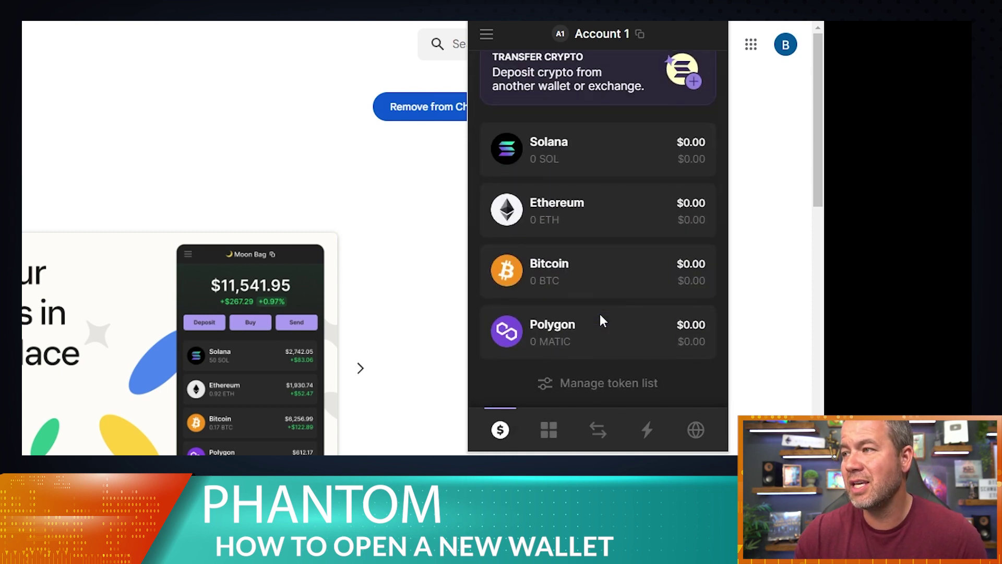
scroll(600, 313, "up", 5)
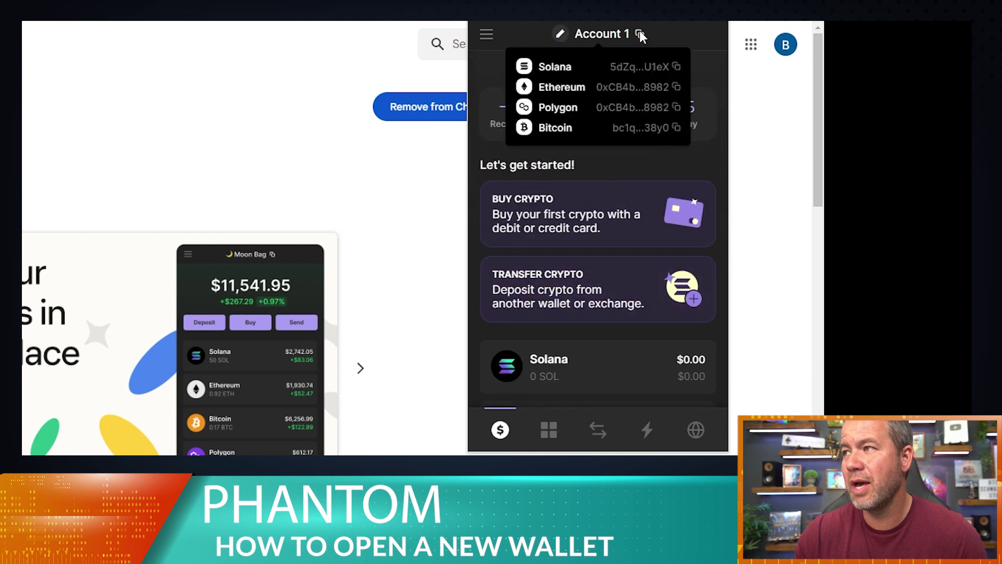
left_click(677, 67)
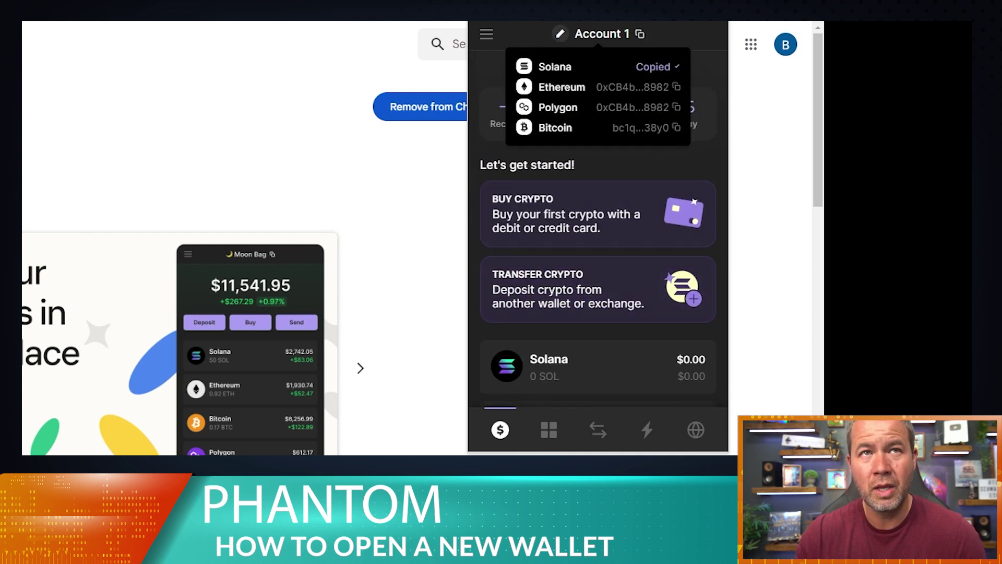
key("Escape")
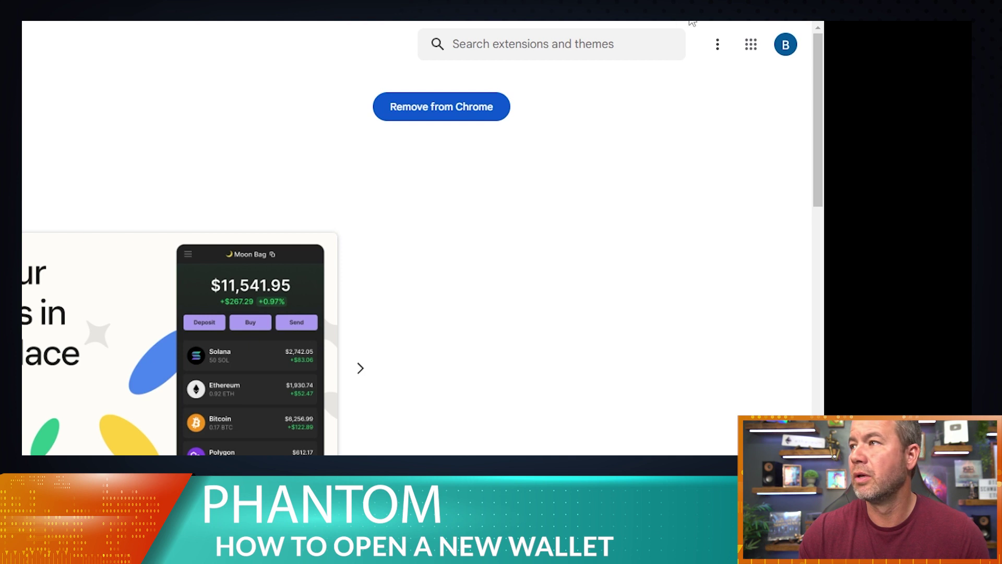
key("alt+shift+p")
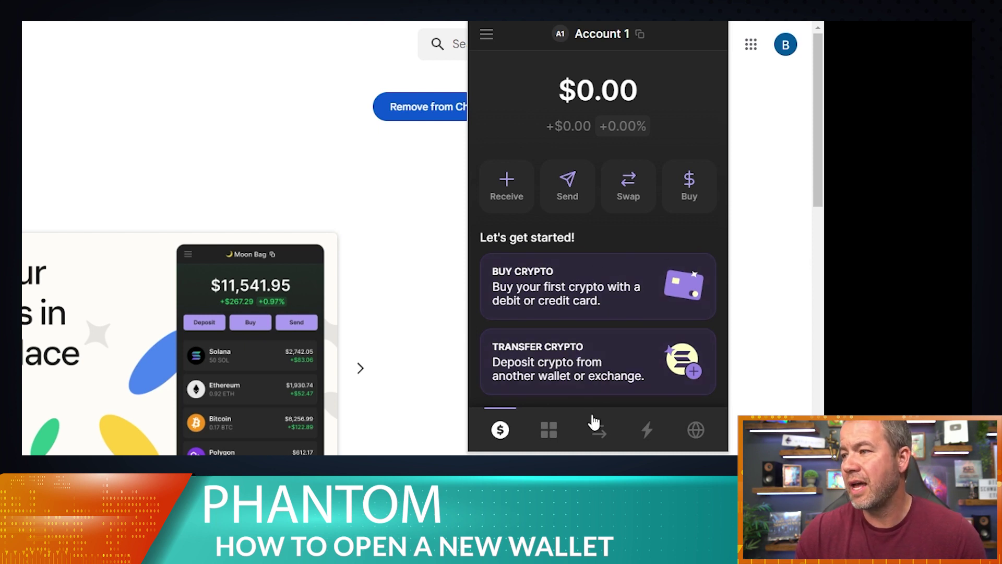
Switch to Swap and back to the balance view showing 20 SOL worth $3,396.65
left_click(600, 430)
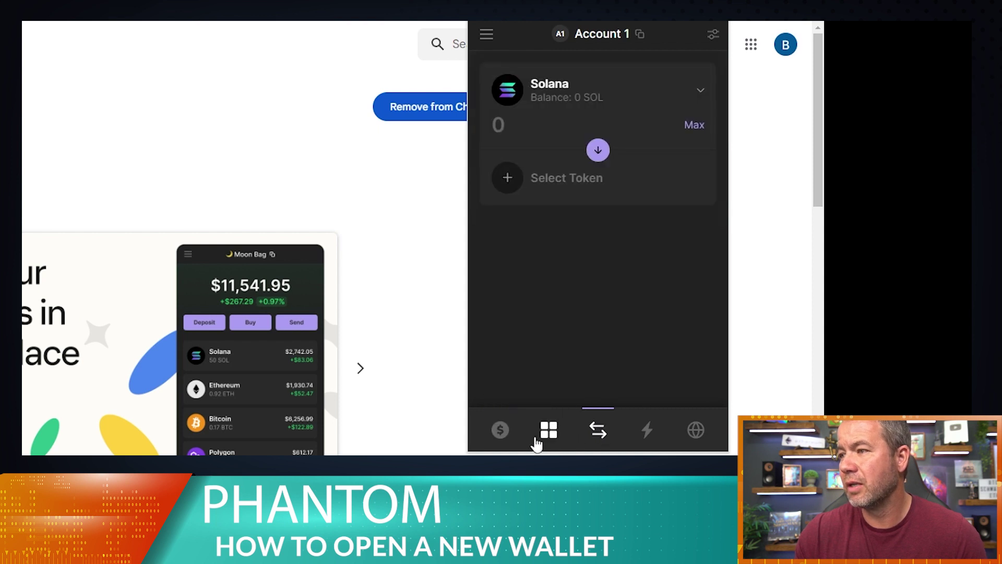
left_click(500, 431)
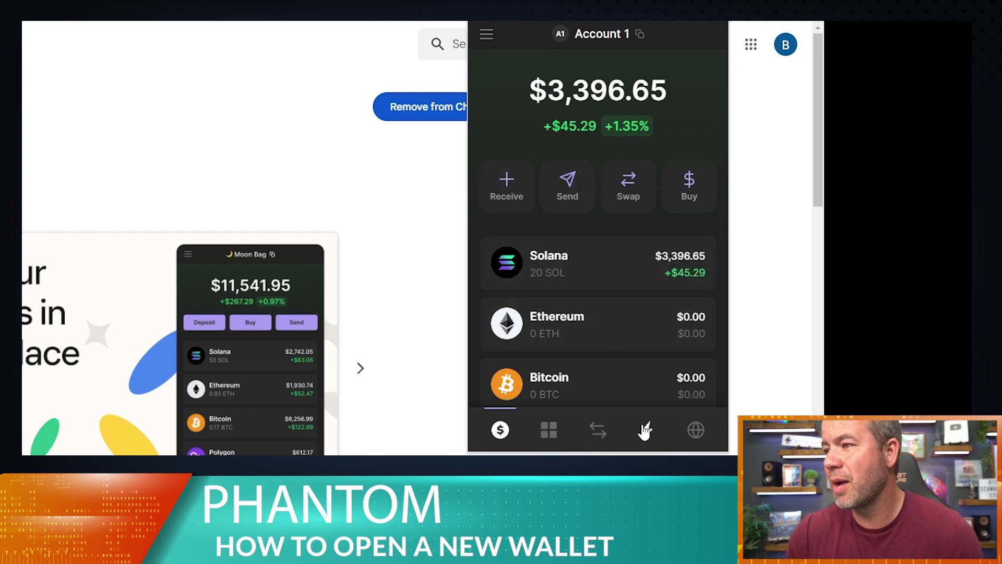
Preview swapping the maximum 19.997 SOL into USDC on Ethereum, then return home without swapping
left_click(596, 431)
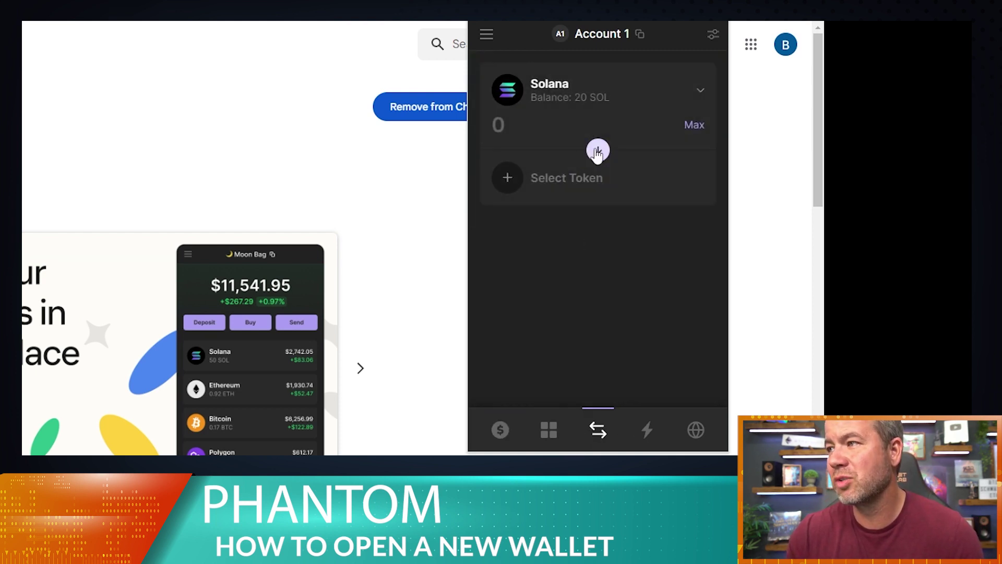
left_click(525, 179)
left_click(571, 124)
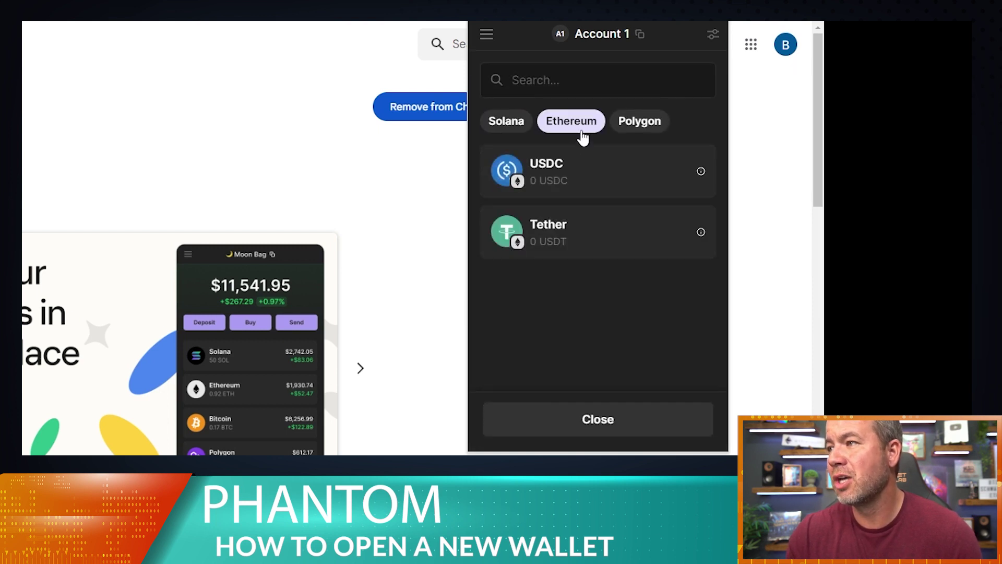
left_click(554, 175)
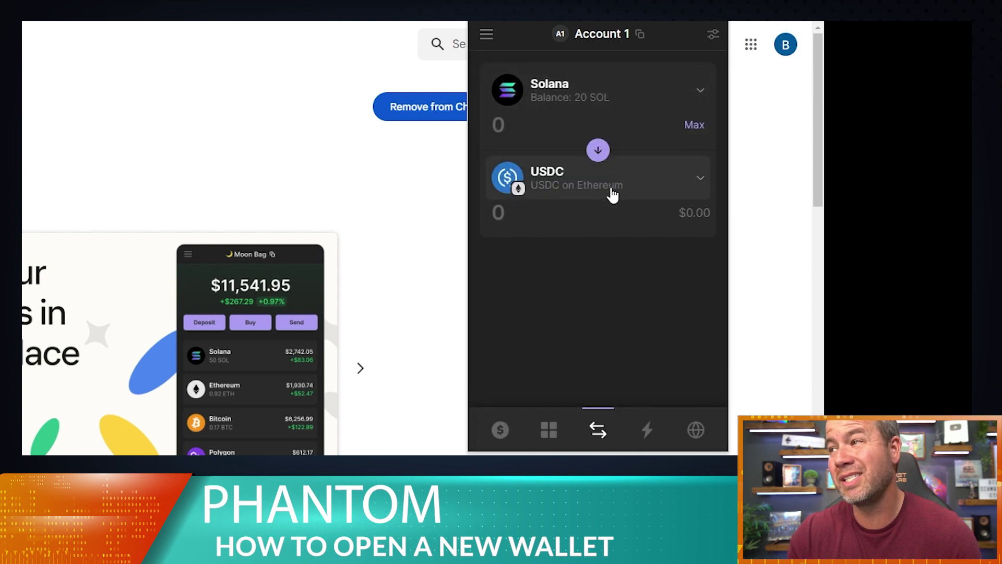
left_click(699, 126)
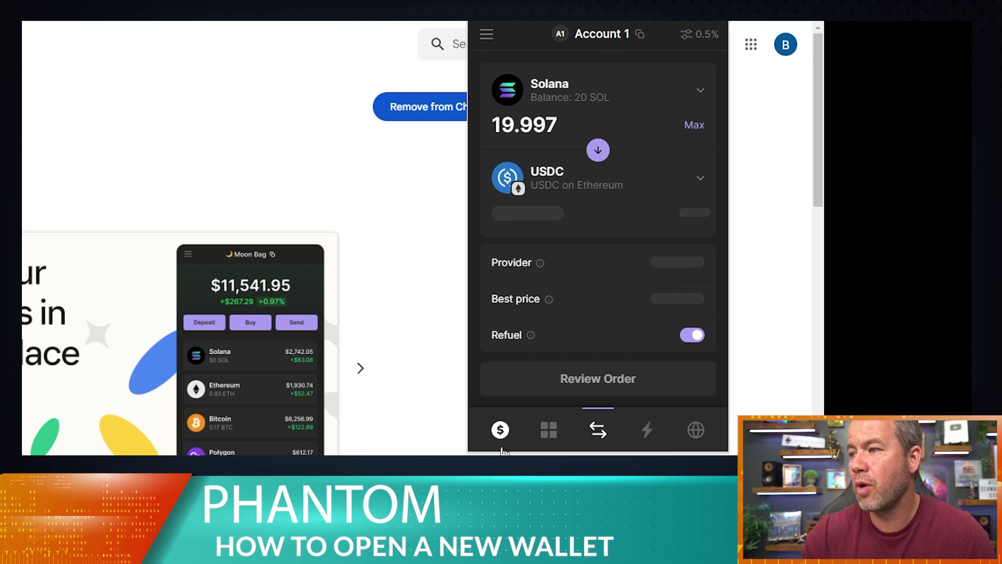
left_click(500, 430)
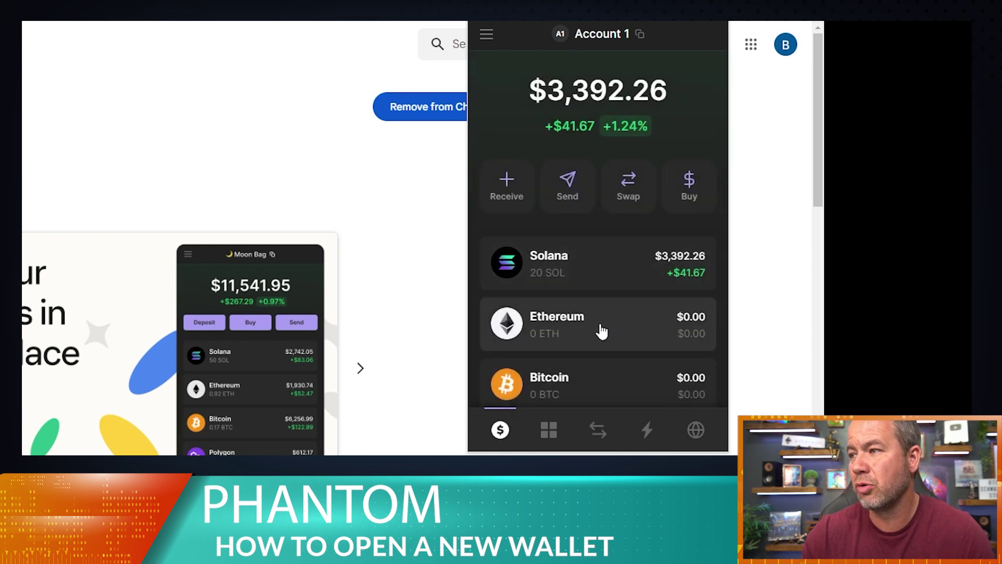
Scroll the token list to review 20 SOL at $3,392.26, with Ethereum and Bitcoin at $0.00
scroll(594, 389, "down", 3)
scroll(592, 360, "up", 3)
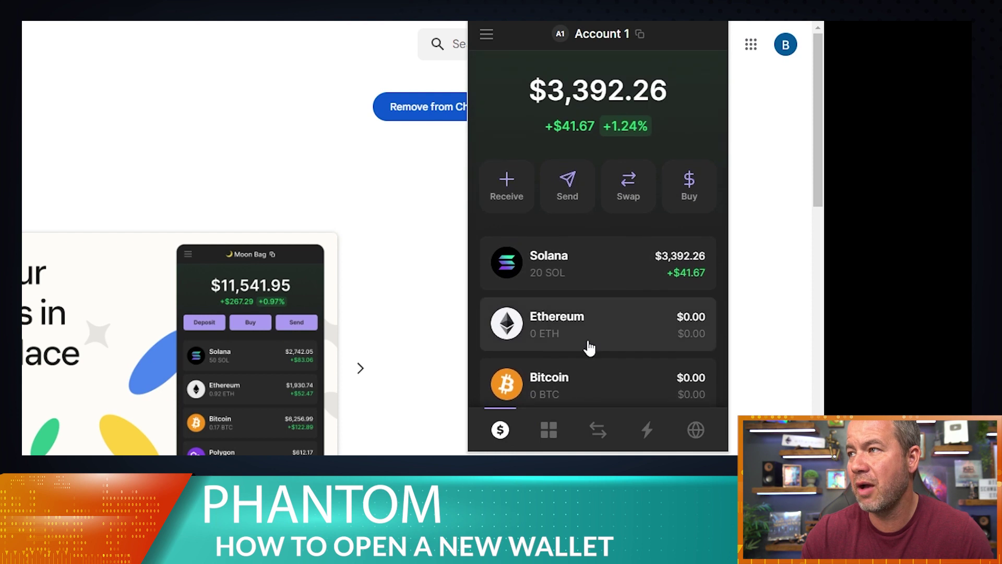